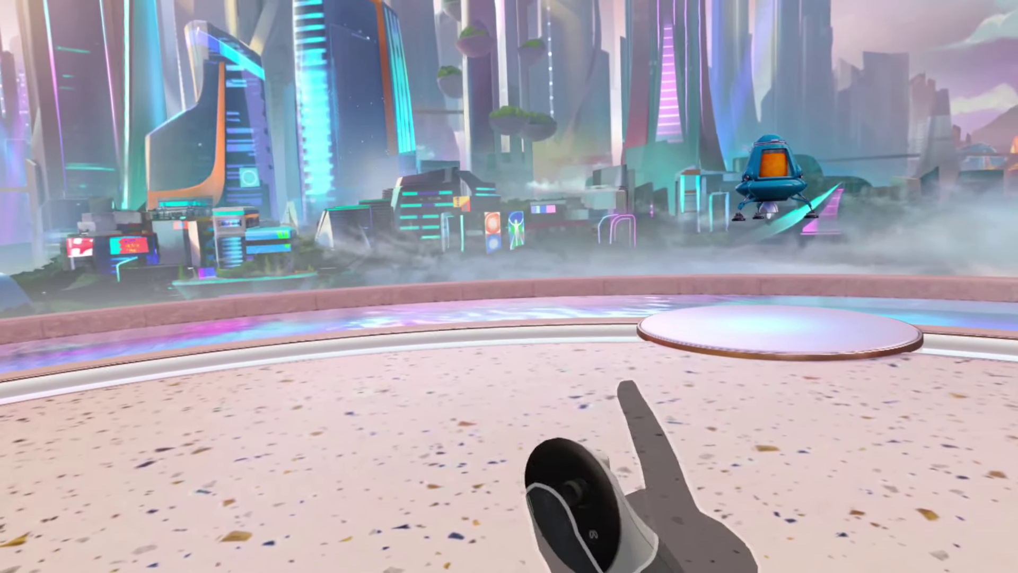
- Launch Quest Link over Air Link to the connected PC from Quick Settings
key("super")
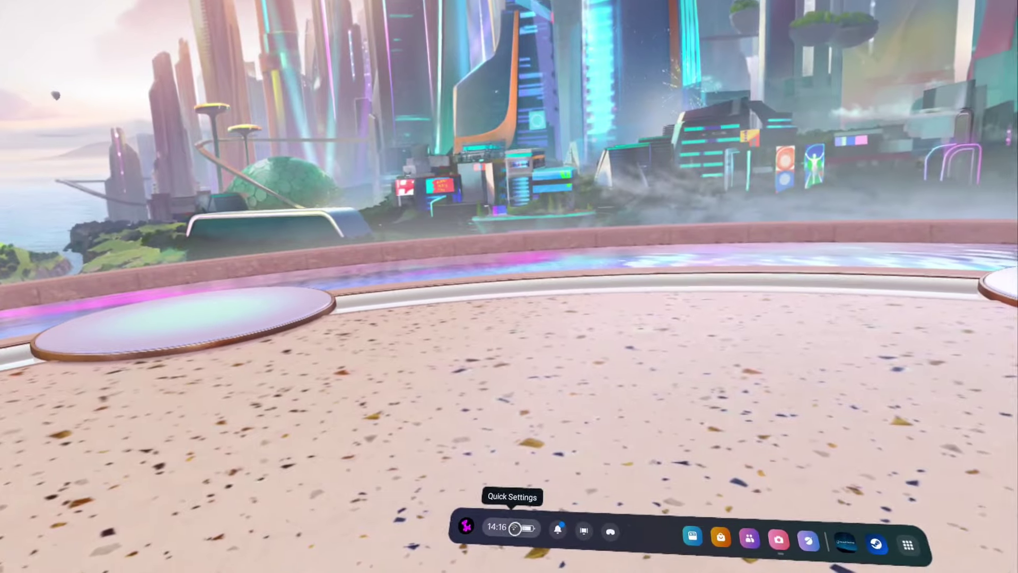
left_click(522, 524)
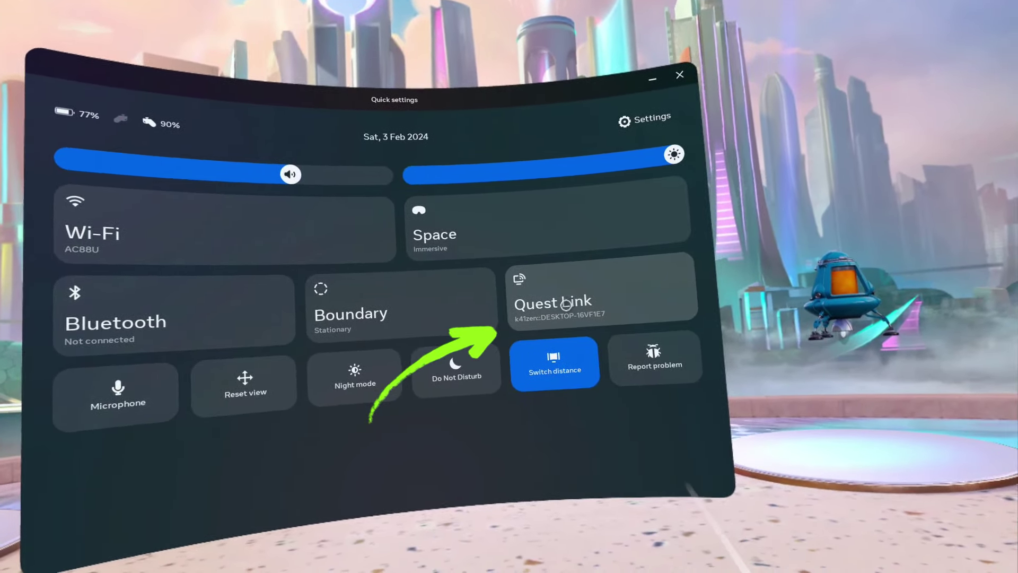
left_click(652, 297)
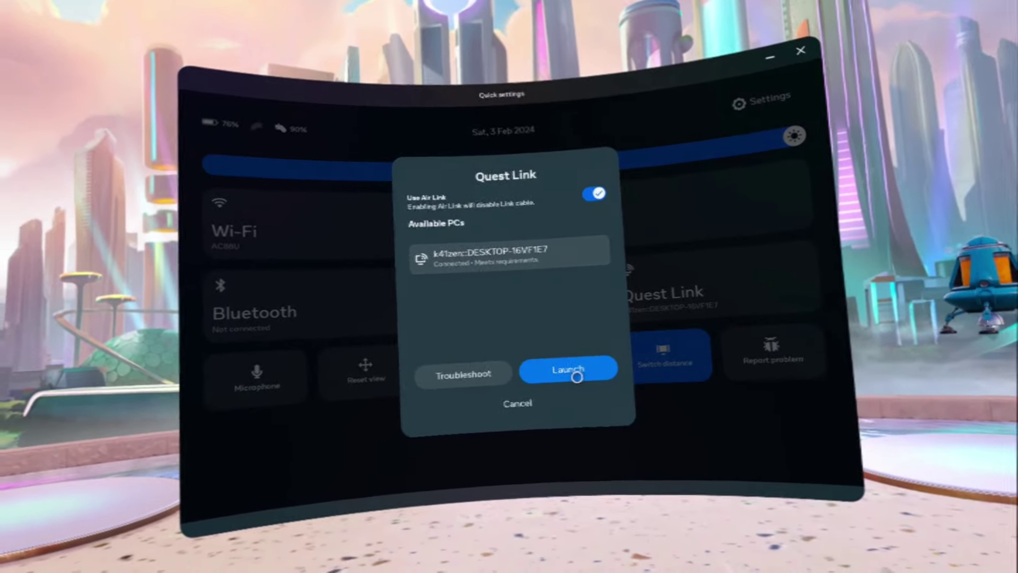
left_click(577, 376)
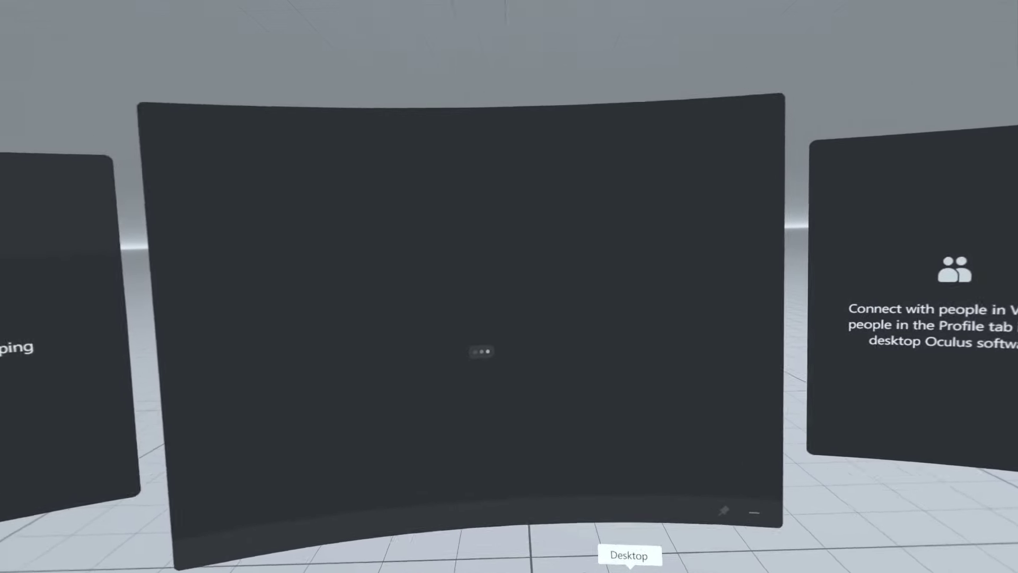
- Mirror the PC's Monitor 1 desktop and start Content Manager.exe from it
left_click(630, 569)
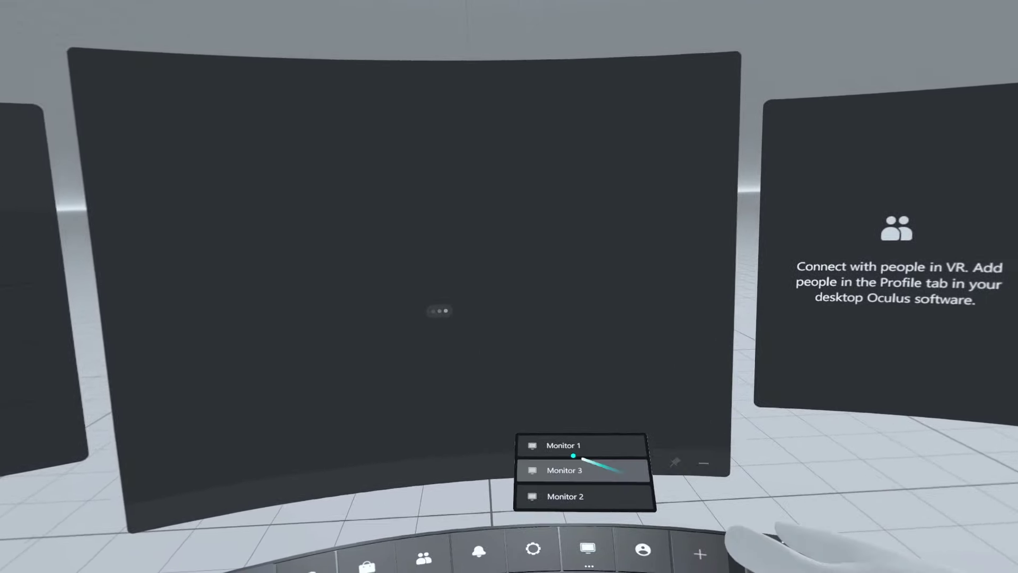
left_click(563, 445)
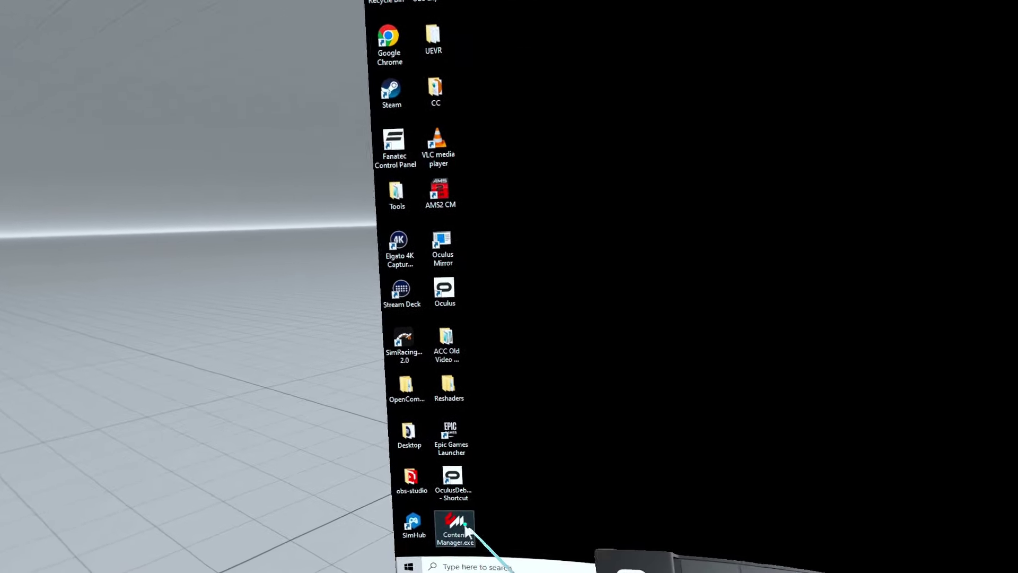
double_click(466, 526)
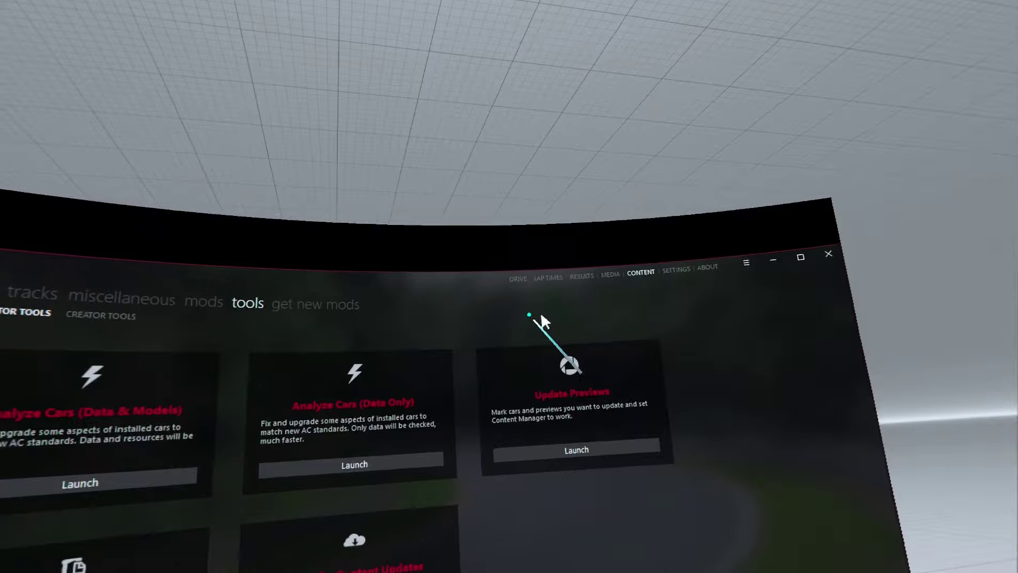
- Start a Brands Hatch - GP practice in the Ferrari LaFerrari Corsa Clienti Edition from DRIVE
left_click(518, 278)
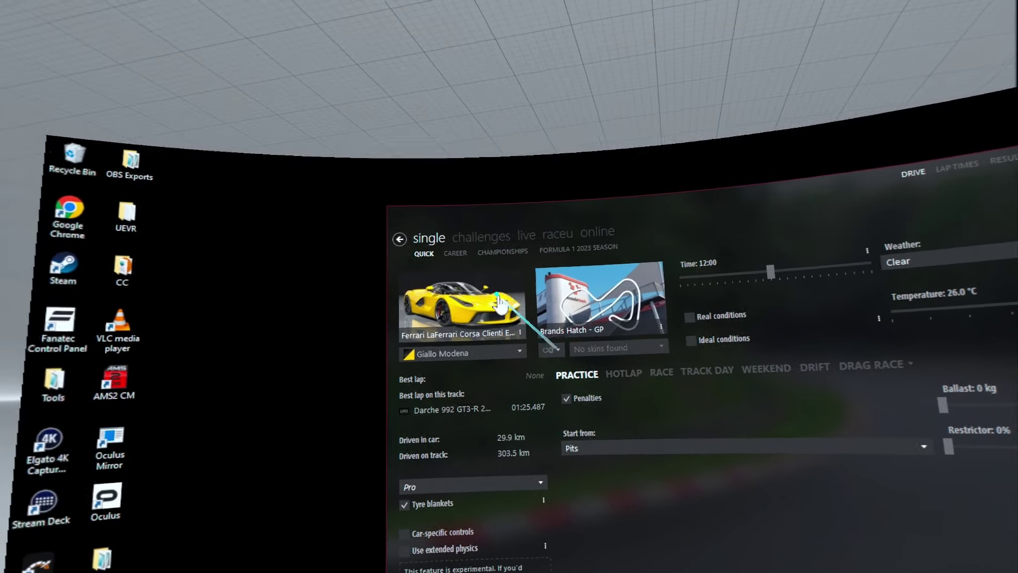
mouse_move(500, 303)
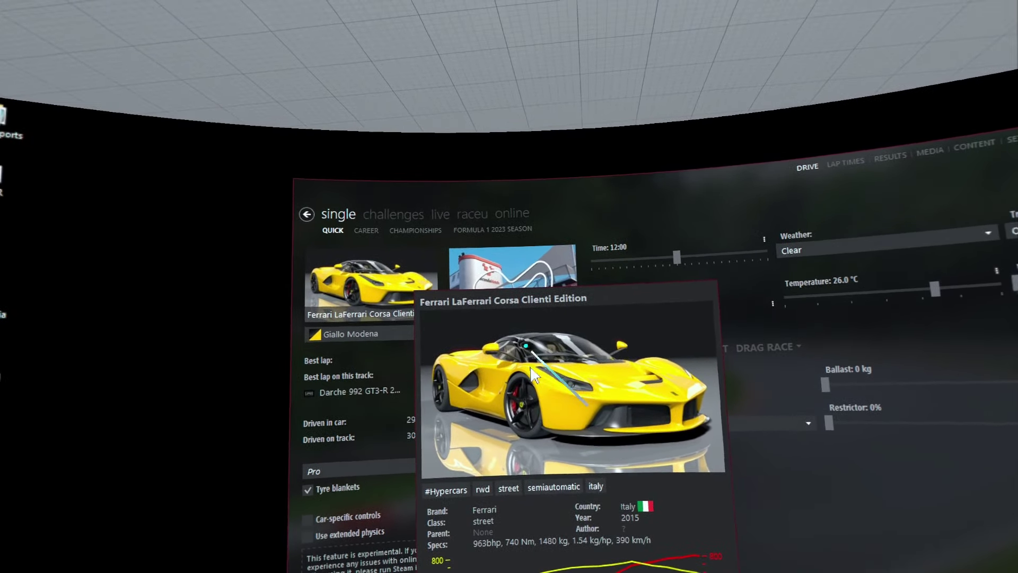
mouse_move(565, 293)
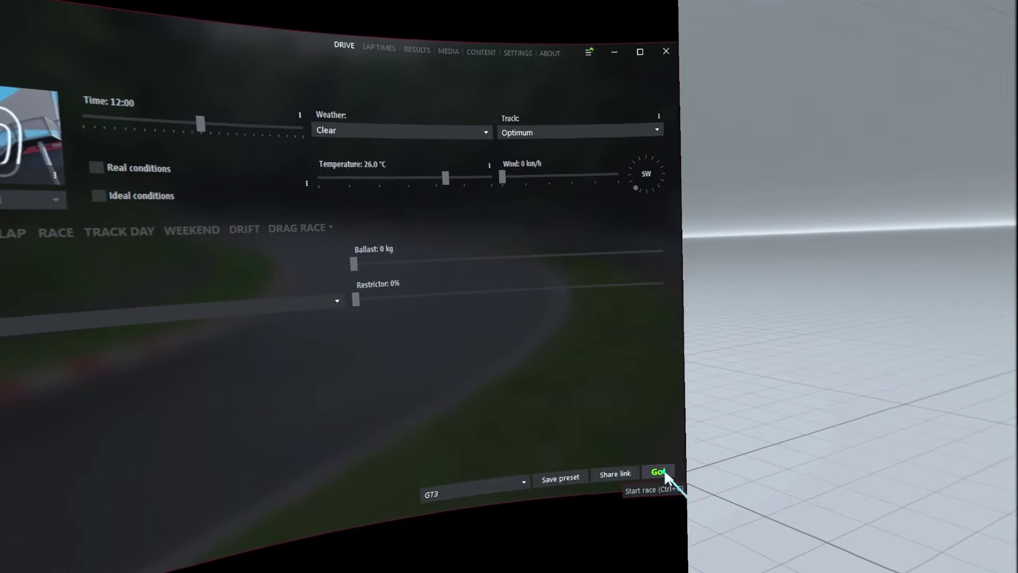
left_click(660, 471)
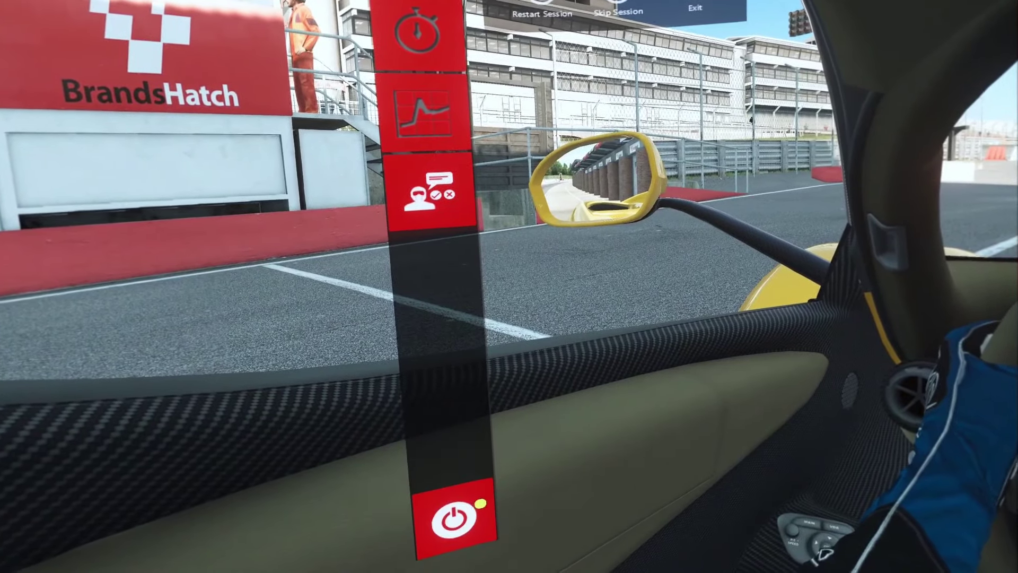
- Exit the Assetto Corsa session back to Content Manager's practice results
left_click(480, 502)
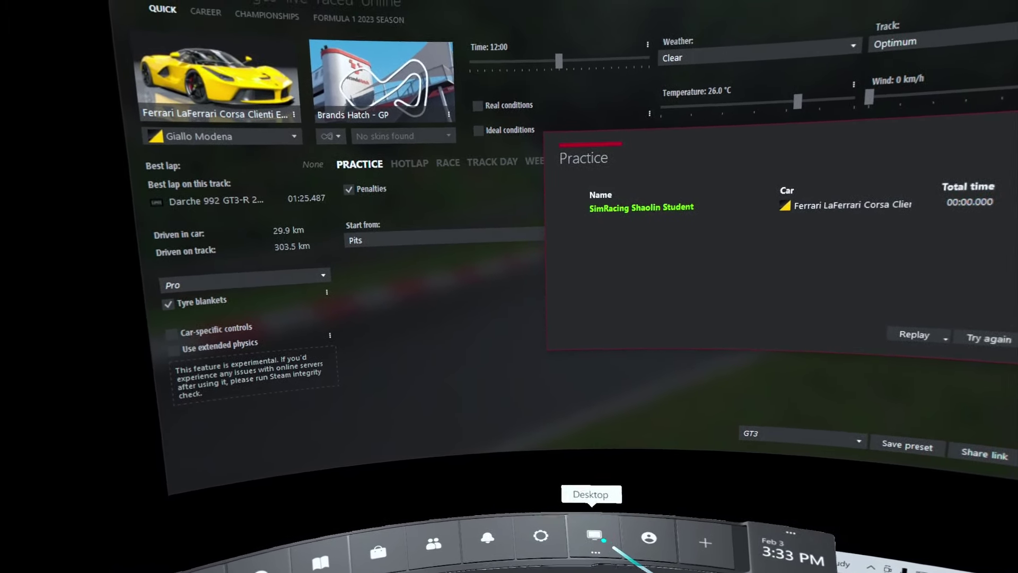
- Show Monitor 1's desktop, then disable Quest Link to return to Meta Quest Home
left_click(595, 537)
left_click(625, 445)
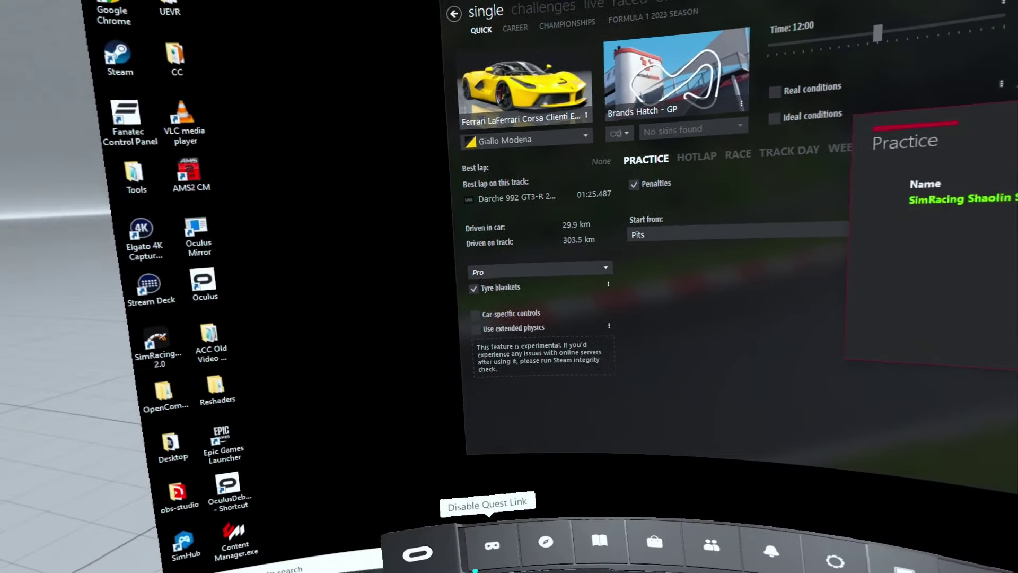
left_click(492, 544)
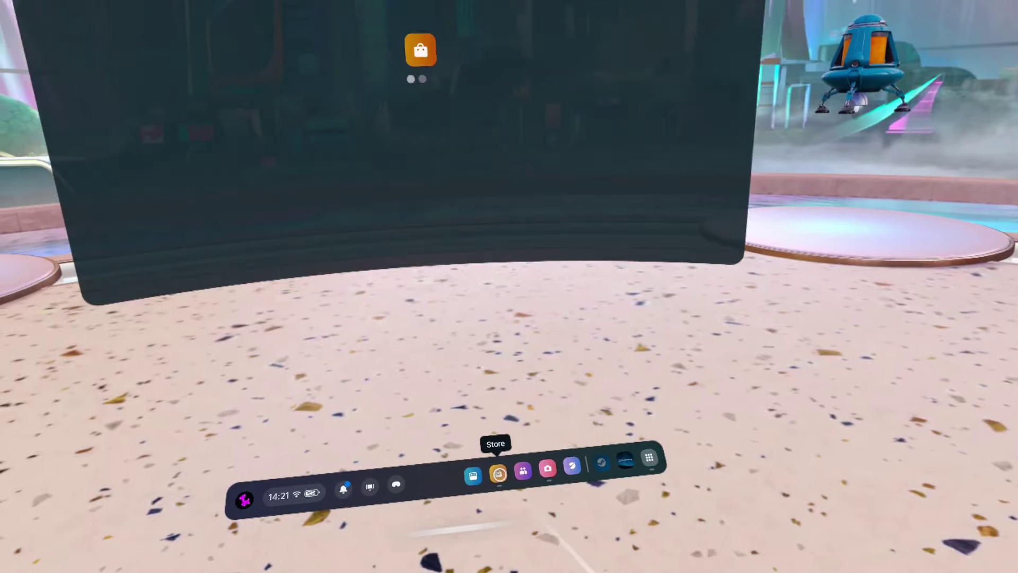
- Search the Meta Quest Store for 'steam' and launch the Steam Link app
left_click(498, 473)
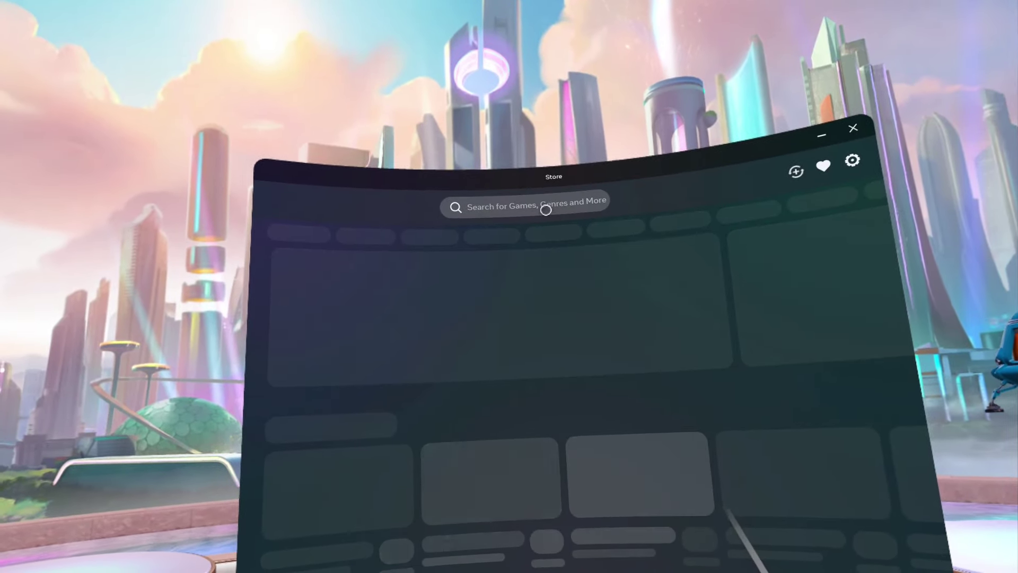
left_click(545, 206)
left_click(517, 401)
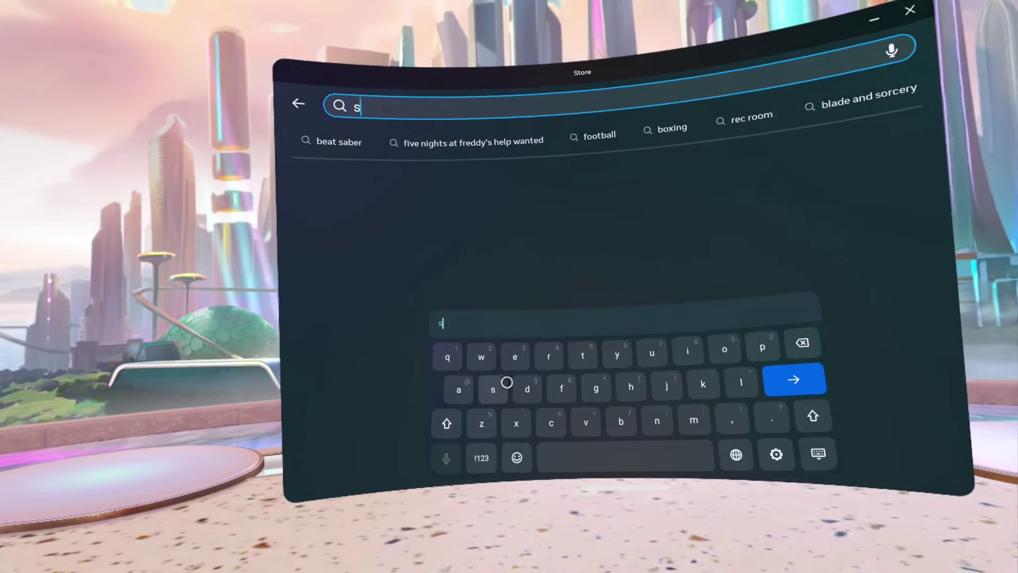
type("team")
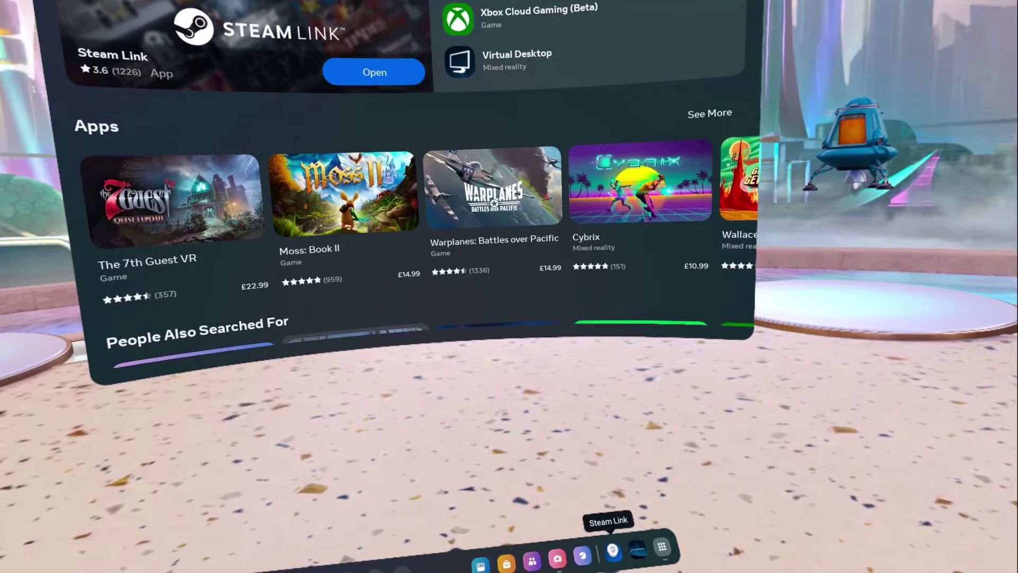
left_click(613, 550)
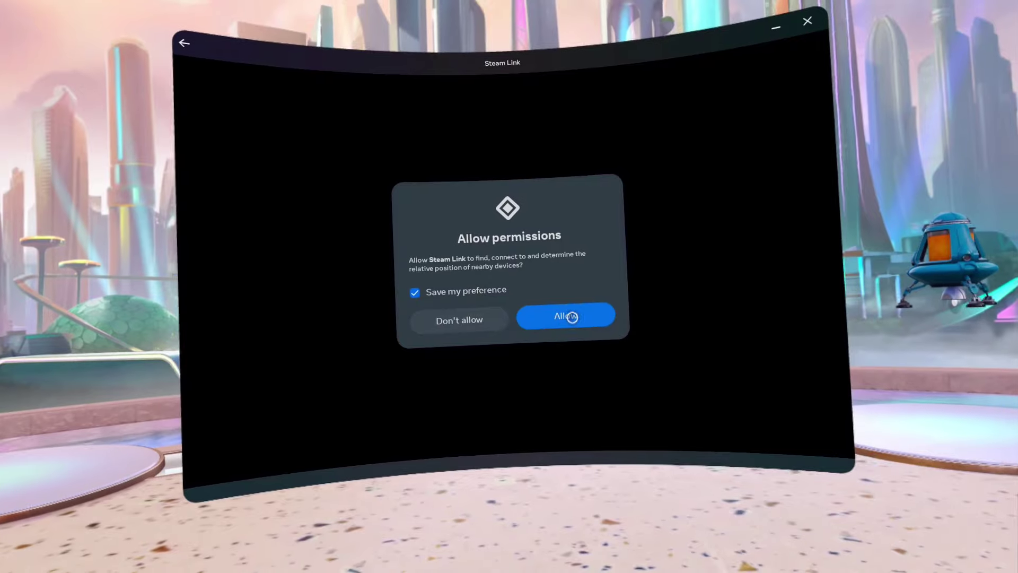
- Allow nearby-device access, connect to the desktop PC, and grant microphone permission
left_click(565, 318)
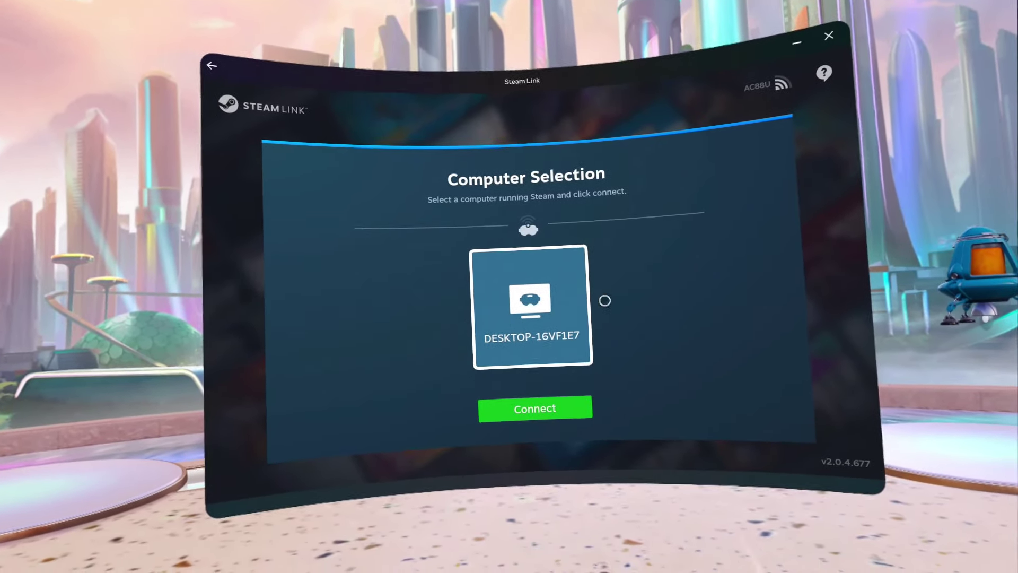
left_click(539, 409)
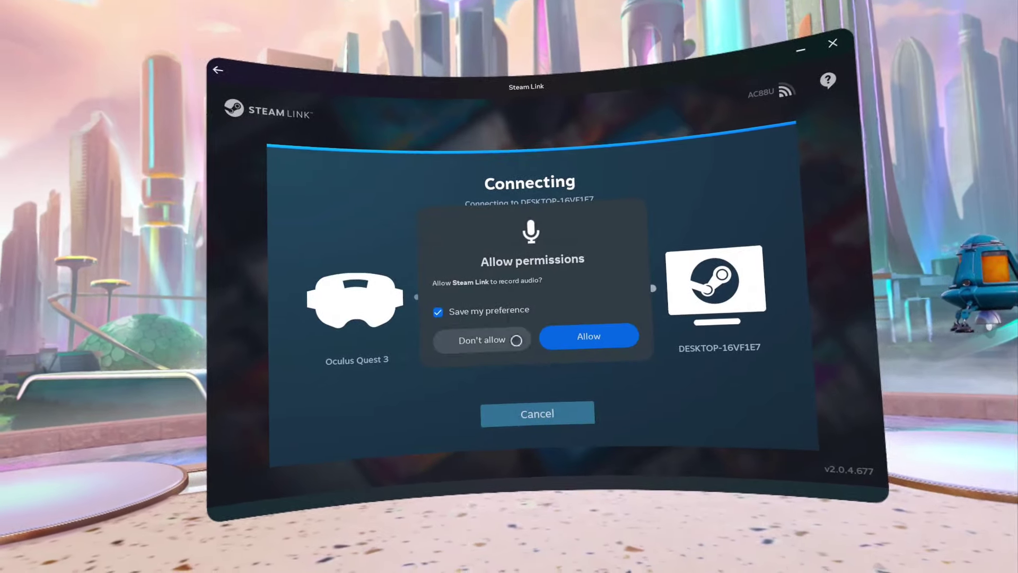
left_click(587, 339)
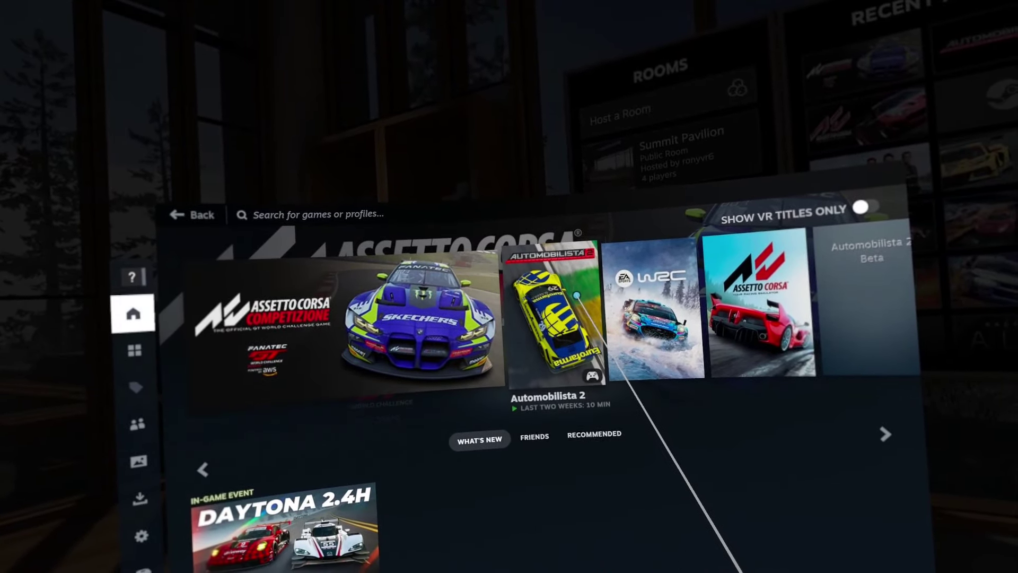
- Launch Automobilista 2 from its Steam library page
left_click(580, 345)
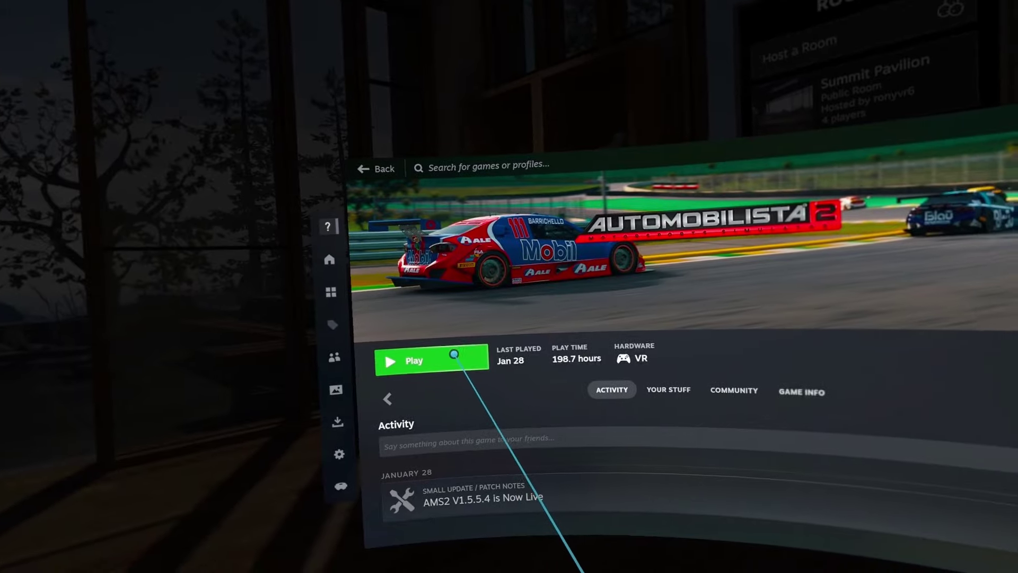
left_click(424, 364)
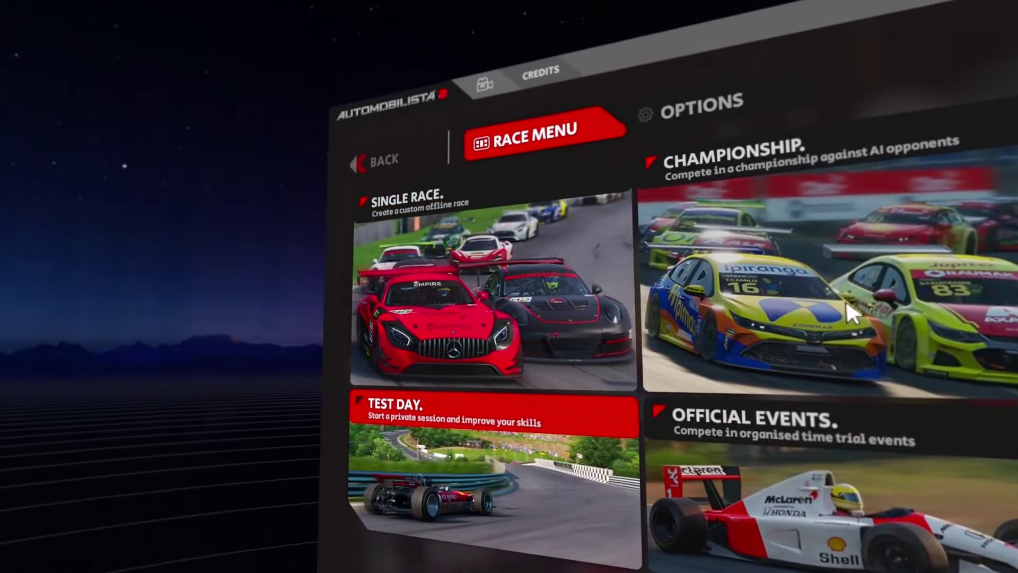
- Start a Test Day at Brands Hatch and get into the Porsche 992 GT3 R
left_click(440, 466)
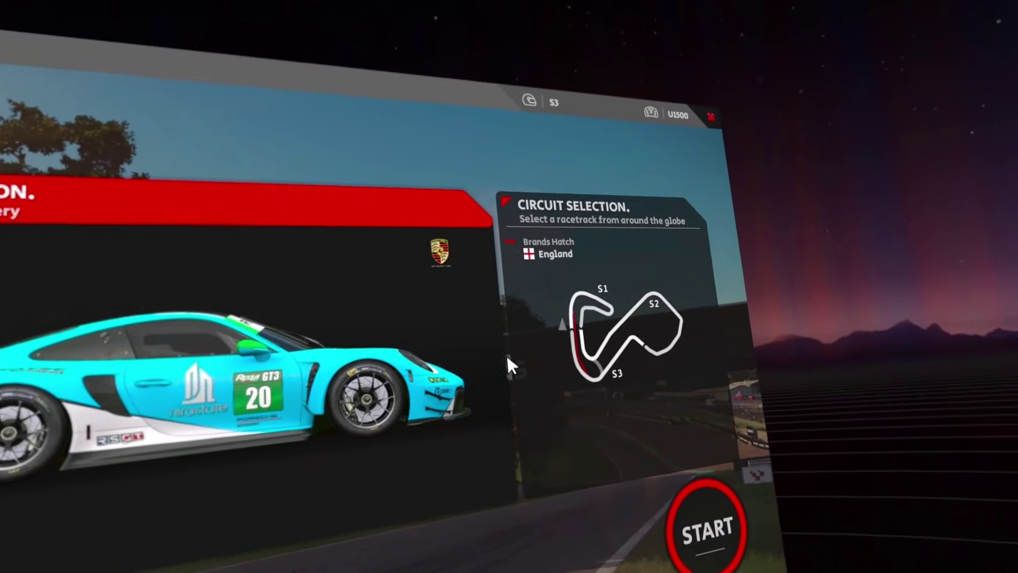
left_click(507, 358)
scroll(491, 321, "down", 5)
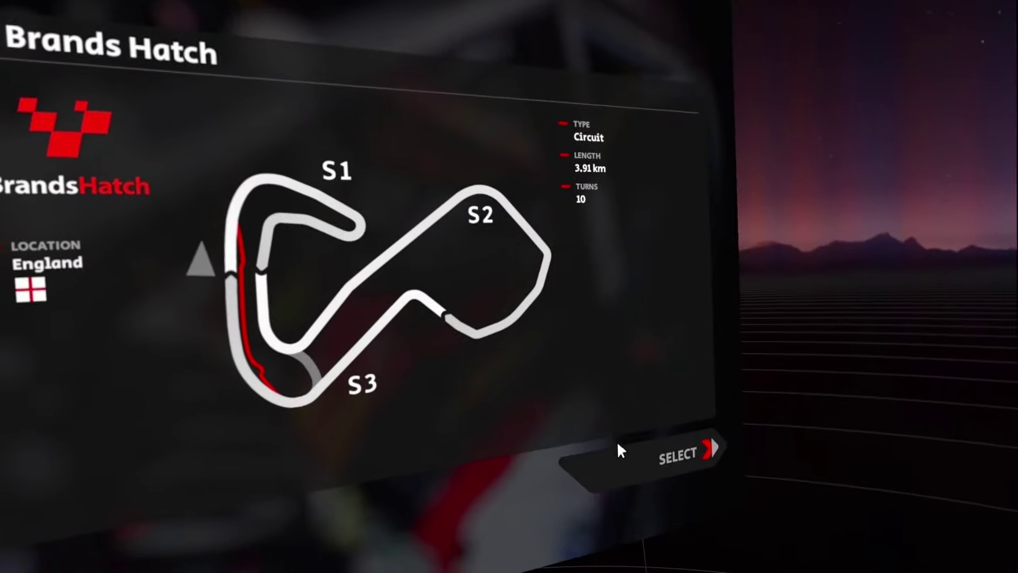
left_click(616, 449)
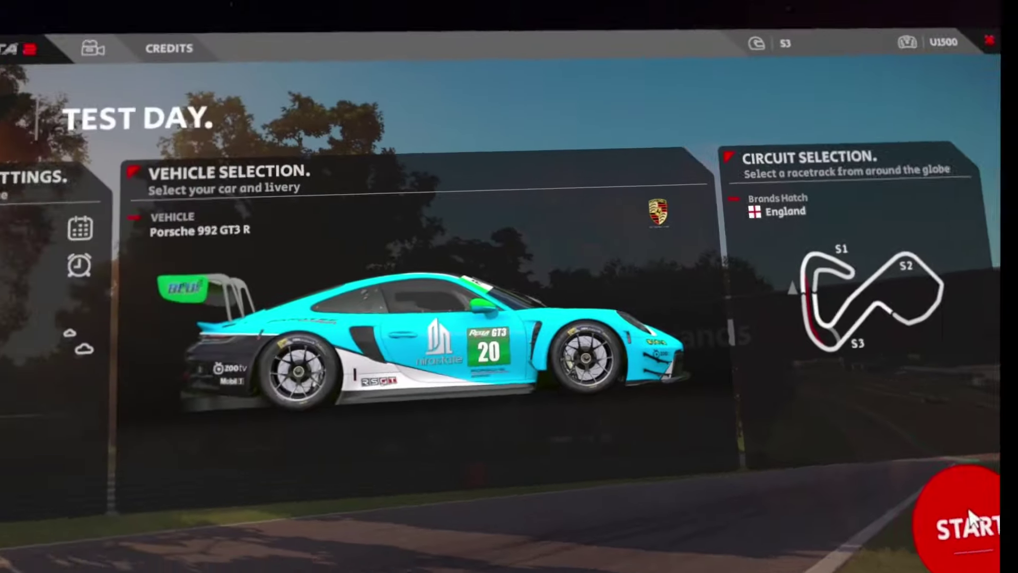
left_click(969, 517)
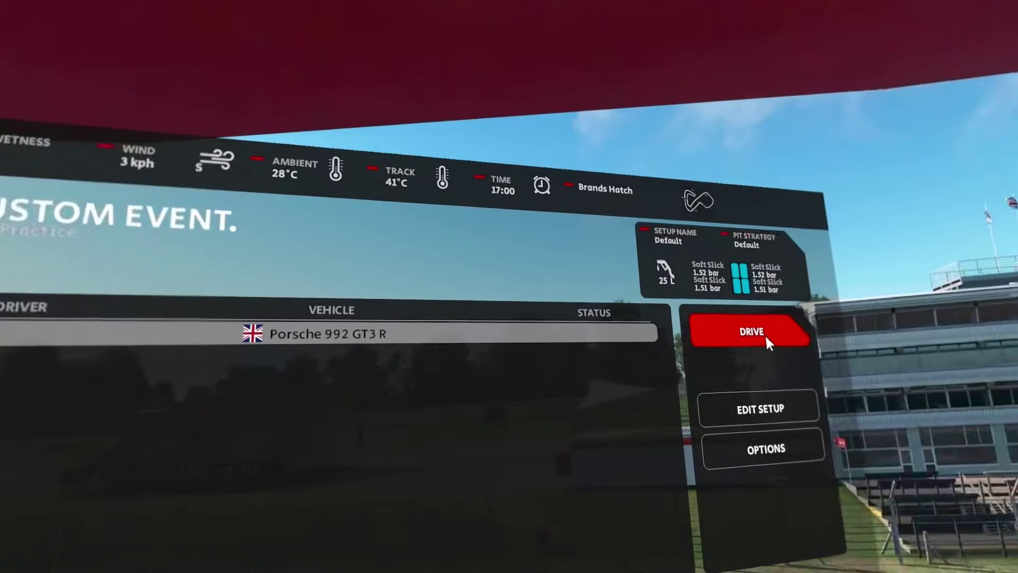
left_click(766, 336)
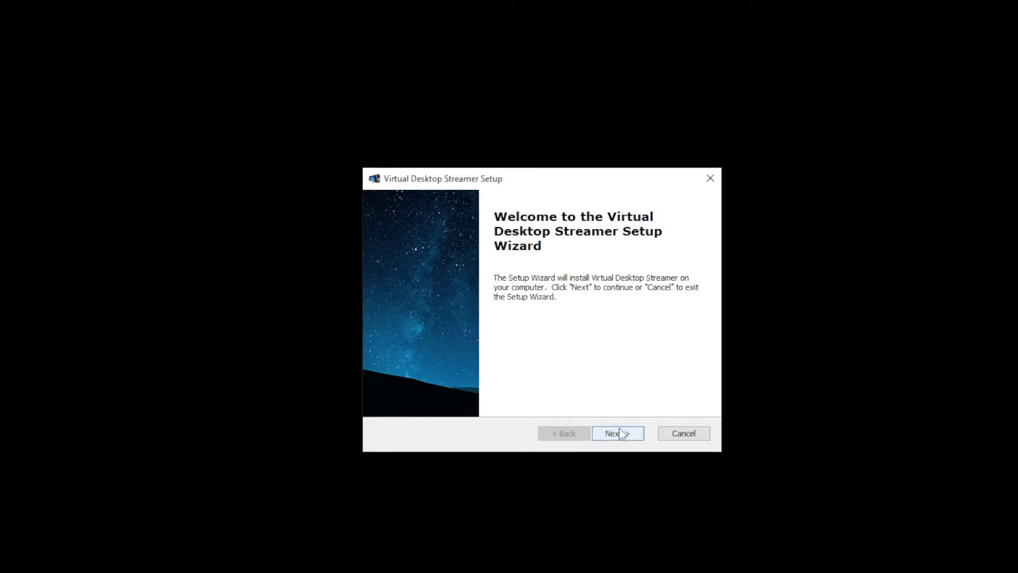
- Install Virtual Desktop Streamer into the default Program Files folder
left_click(621, 431)
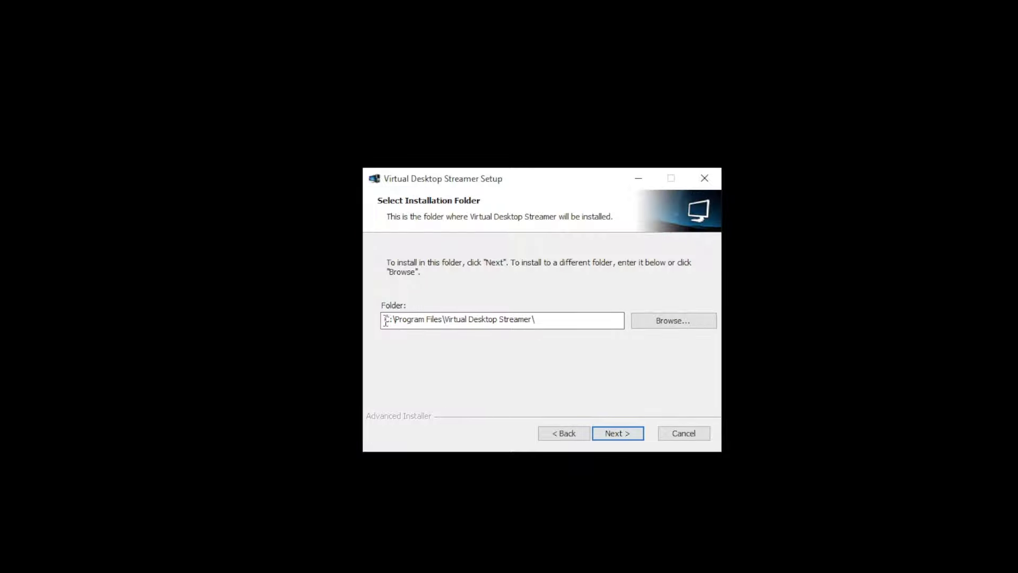
left_click(622, 435)
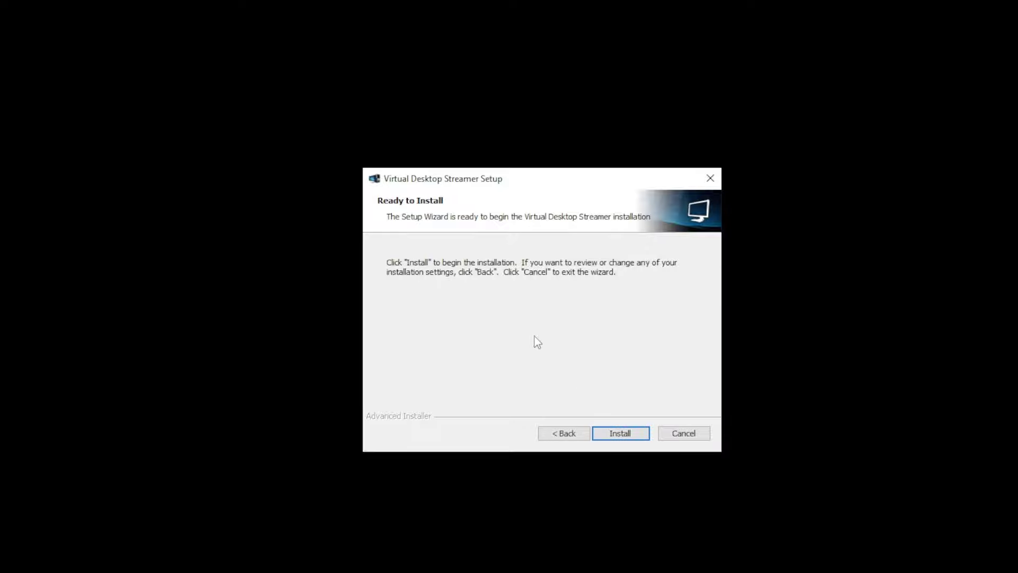
left_click(615, 436)
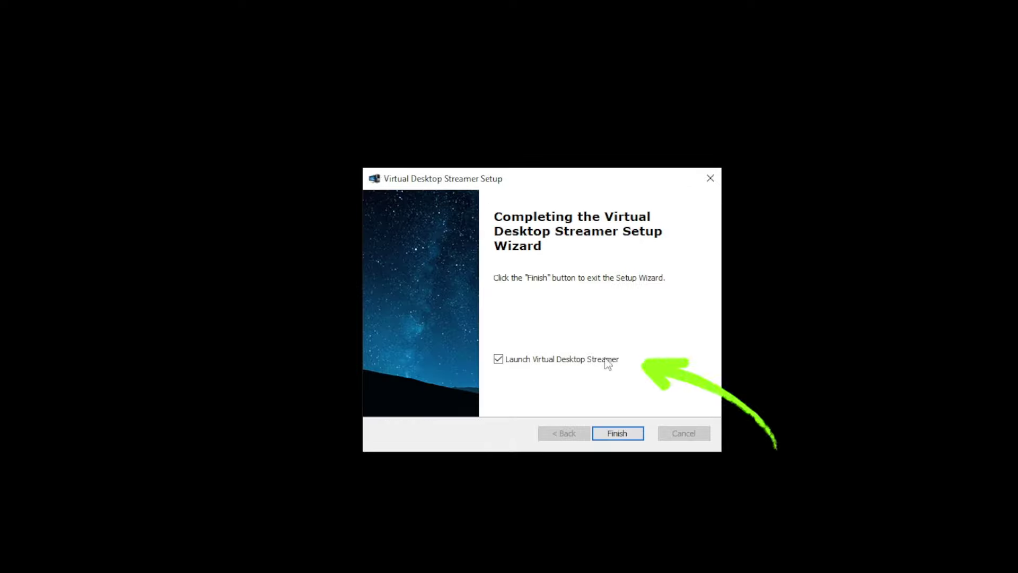
left_click(611, 434)
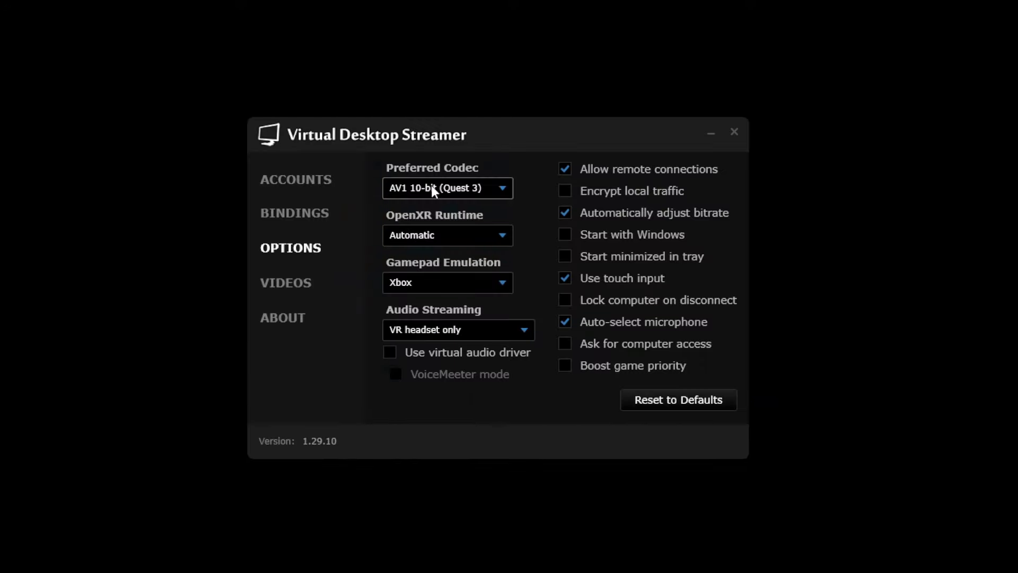
left_click(495, 189)
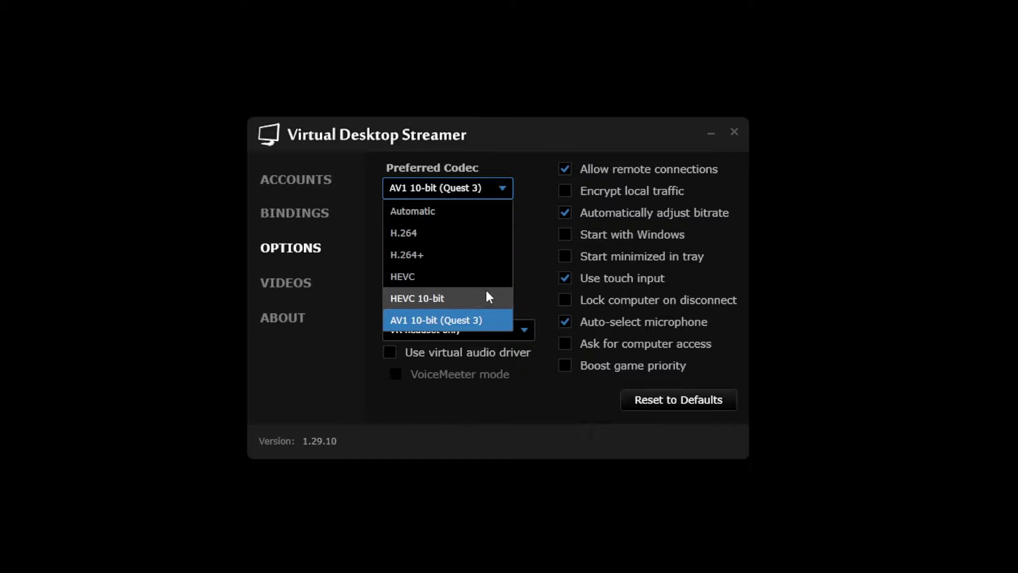
left_click(348, 258)
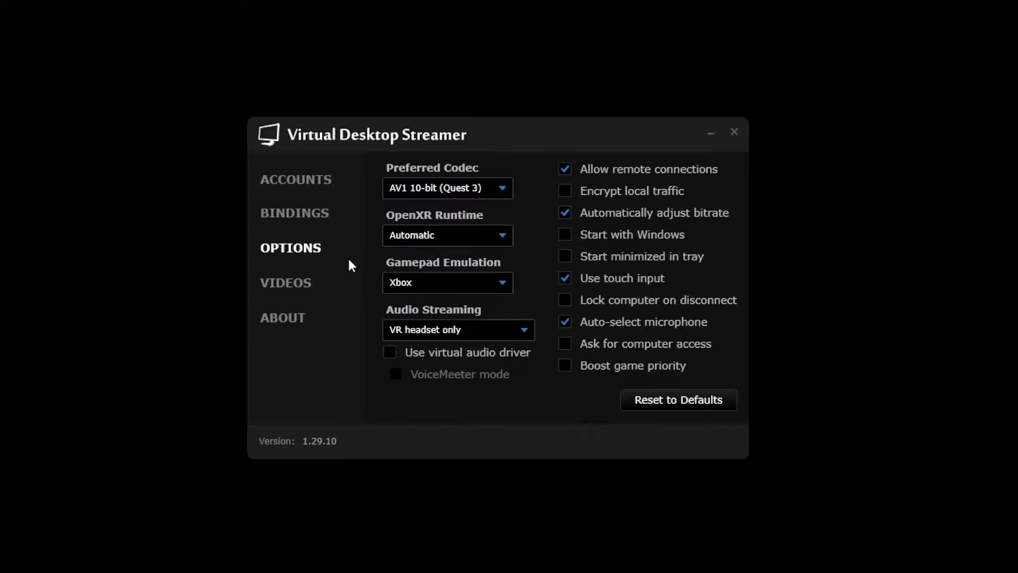
left_click(496, 237)
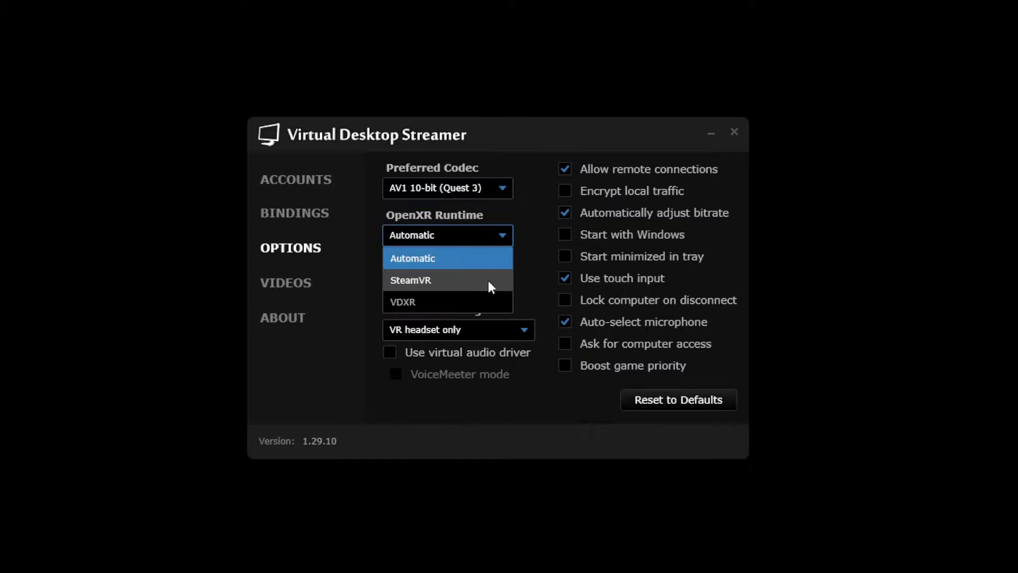
left_click(368, 243)
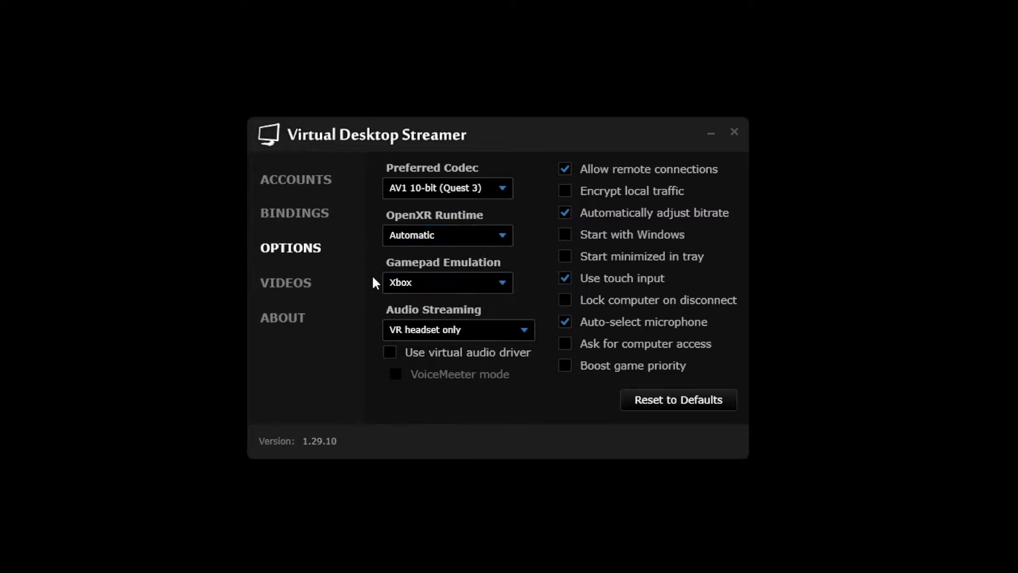